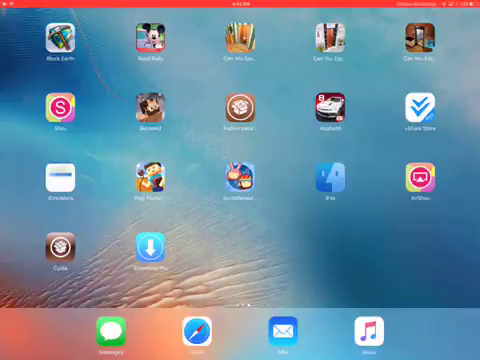
- Flip through the home screen pages and launch Cydia
drag(100, 150, 380, 150)
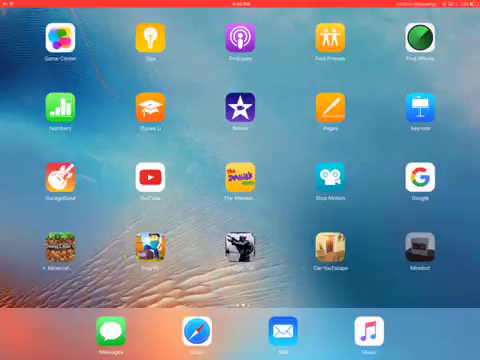
drag(380, 150, 100, 150)
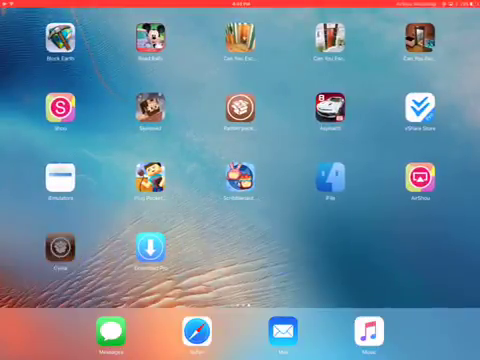
click(60, 247)
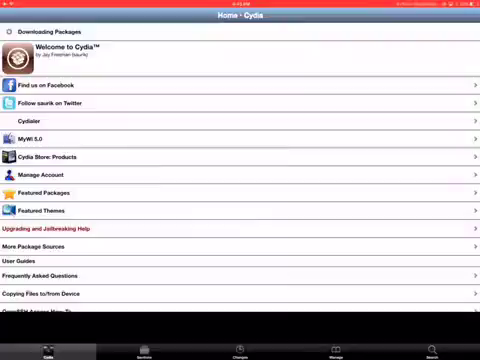
scroll(240, 180, down, 5)
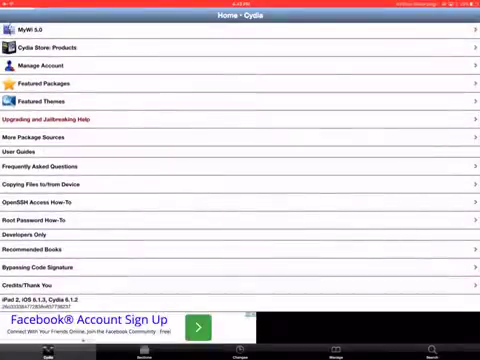
- Browse Cydia's Sections, Changes and Manage pages, then return to the home screen
click(144, 352)
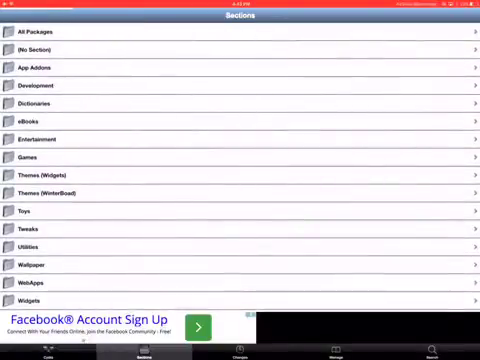
click(240, 352)
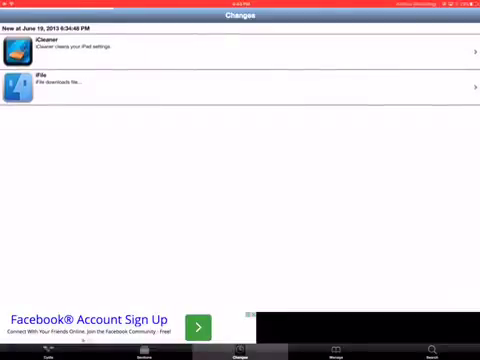
click(336, 352)
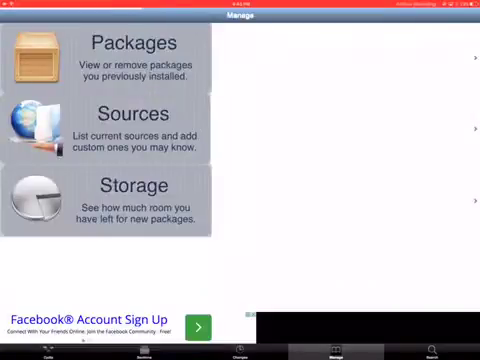
key(super)
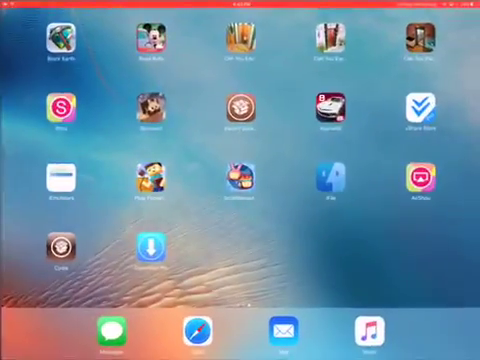
- Swipe back to the first home screen page to reach Safari, showing iDownload 1.2
drag(100, 180, 380, 180)
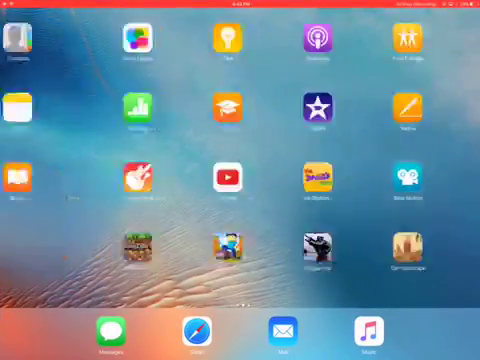
mouse_move(100, 180)
mouse_down()
mouse_move(380, 180)
mouse_move(100, 180)
mouse_up()
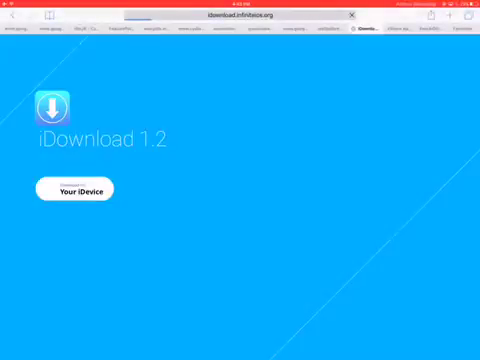
- Clear Safari's address bar and search Google for 'app.appshed ifile'
click(240, 15)
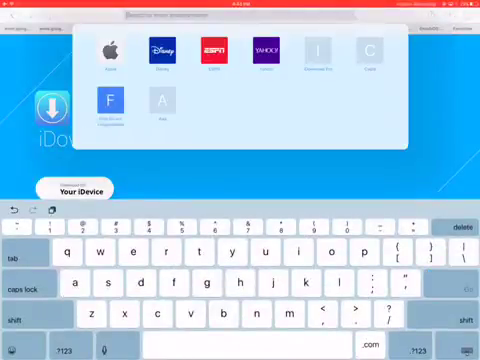
click(240, 170)
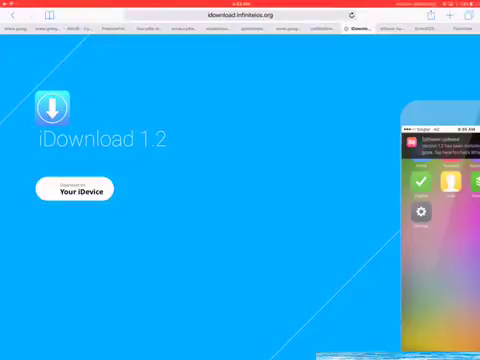
click(240, 14)
key(BackSpace)
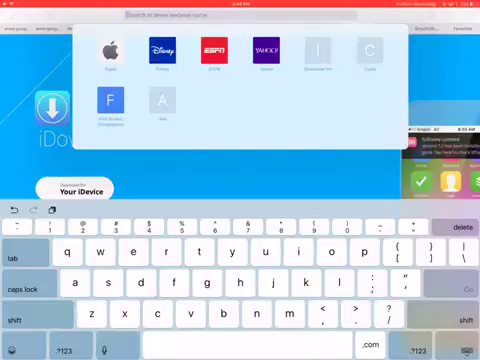
text(app)
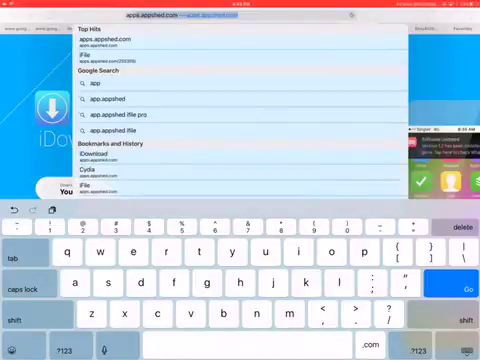
click(112, 130)
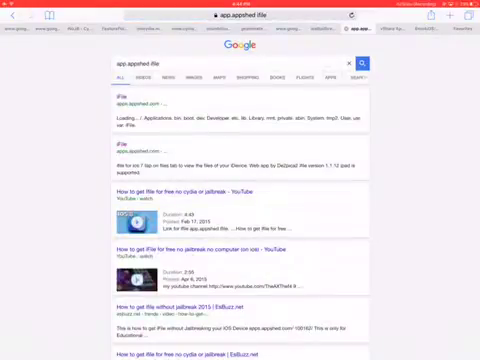
- Open the first iFile result on apps.appshed.com, dismissing the update and offline alerts
click(122, 96)
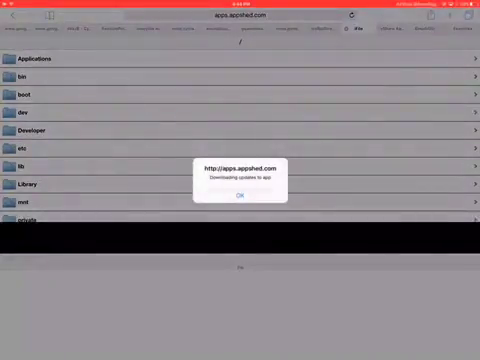
click(240, 196)
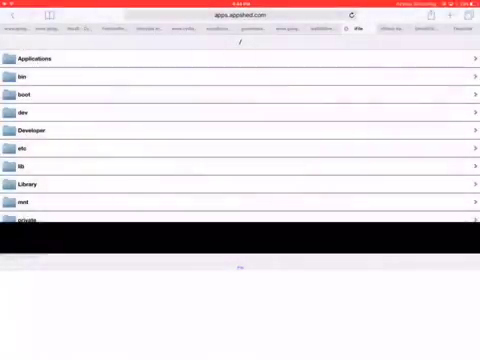
scroll(240, 130, down, 1)
scroll(240, 130, up, 2)
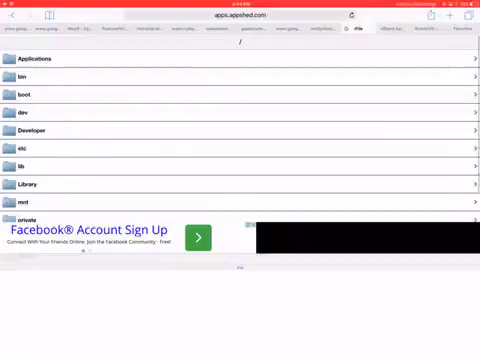
scroll(240, 130, down, 2)
scroll(240, 130, up, 2)
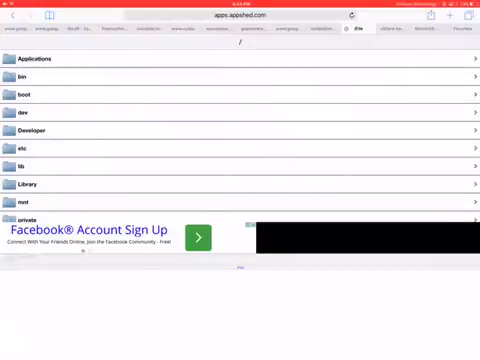
scroll(240, 130, down, 3)
scroll(240, 130, up, 3)
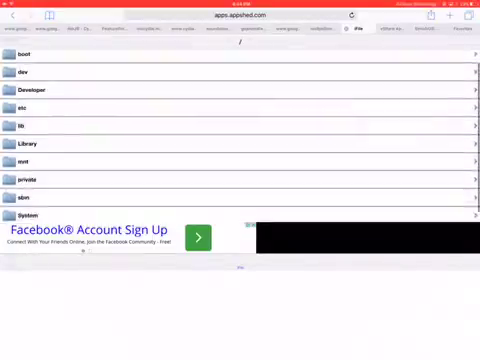
scroll(240, 130, down, 4)
scroll(240, 130, up, 4)
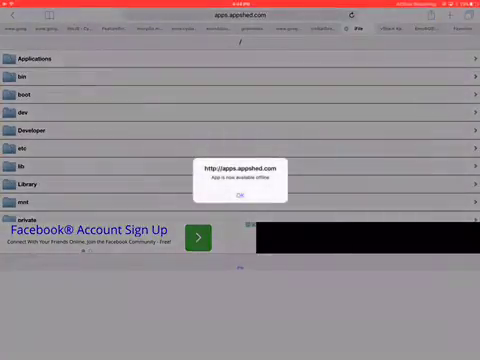
click(240, 196)
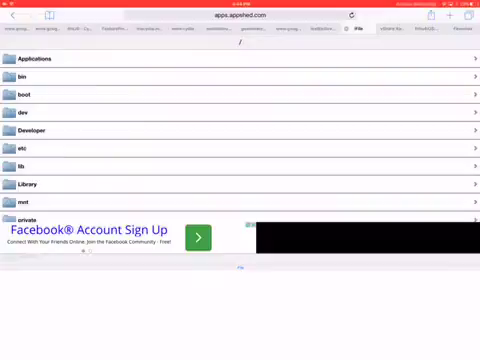
scroll(240, 130, down, 3)
scroll(240, 130, up, 3)
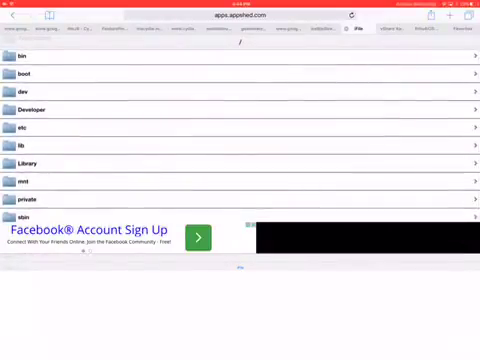
scroll(240, 130, up, 1)
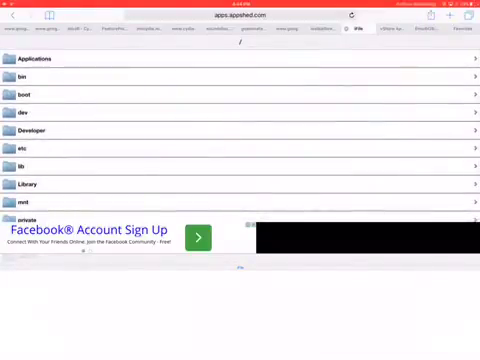
- Add the iFile page to the home screen through Share's Add to Home Screen option
click(431, 15)
click(453, 152)
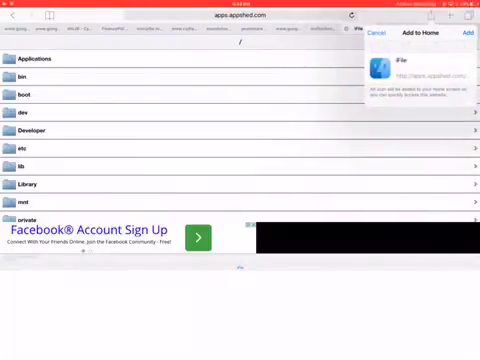
click(468, 32)
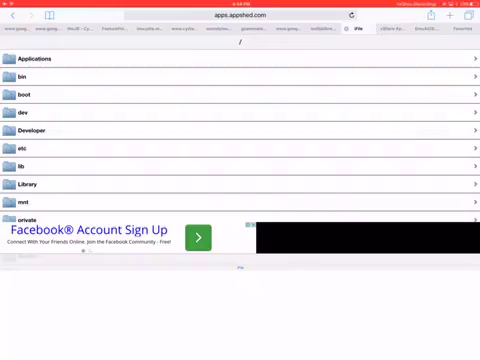